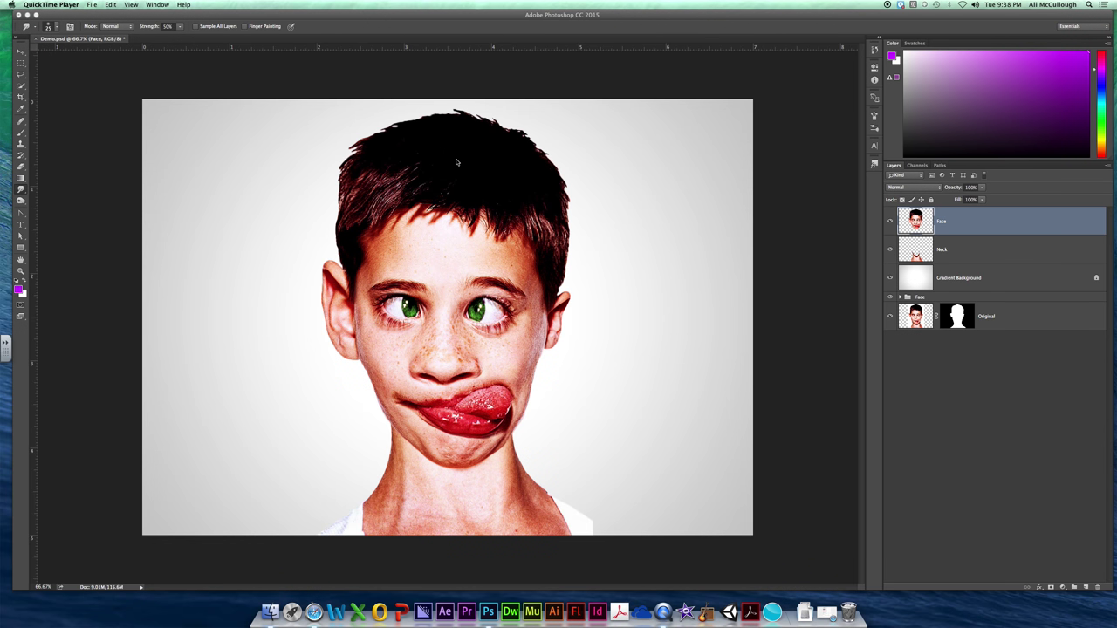
Duplicate the Face layer and place the copy beneath all other layers, with the original Face layer active.
{"action": "left_click", "coordinate": [937, 214]}
{"action": "left_click", "coordinate": [891, 221]}
{"action": "left_click", "coordinate": [891, 221]}
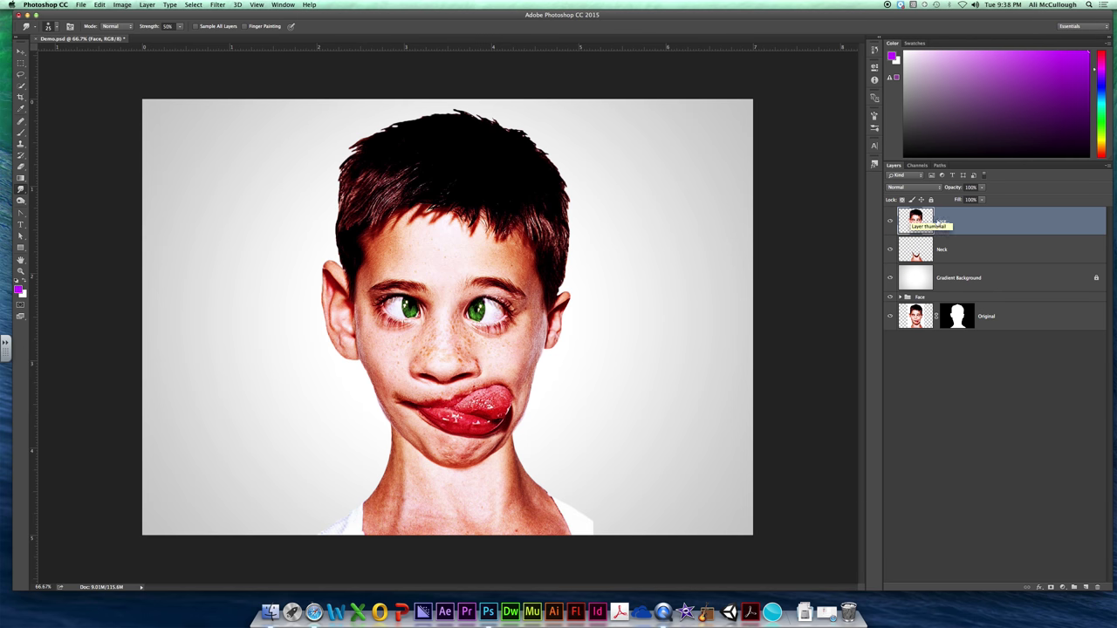
{"action": "left_click", "coordinate": [891, 221]}
{"action": "left_click", "coordinate": [891, 221]}
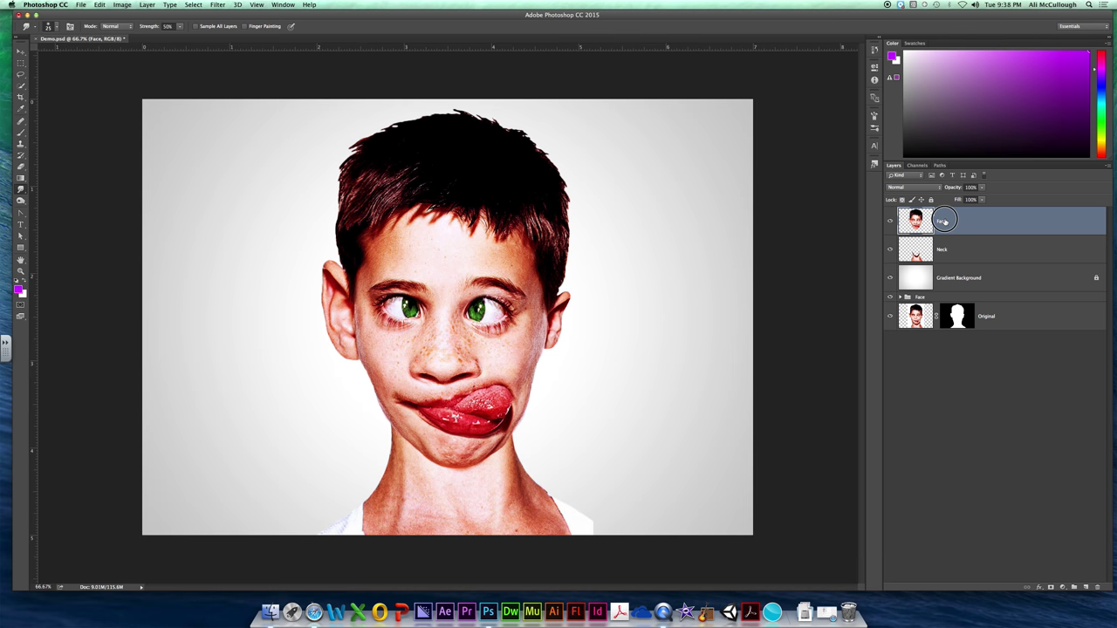
{"action": "key", "text": "super+j"}
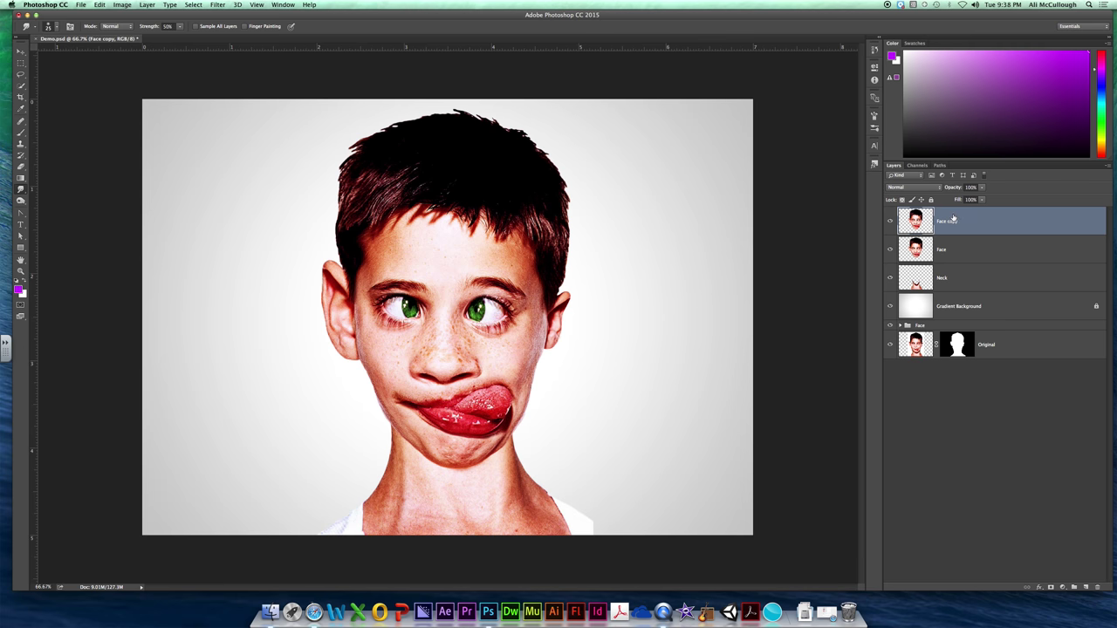
{"action": "left_click_drag", "start_coordinate": [953, 218], "coordinate": [949, 356]}
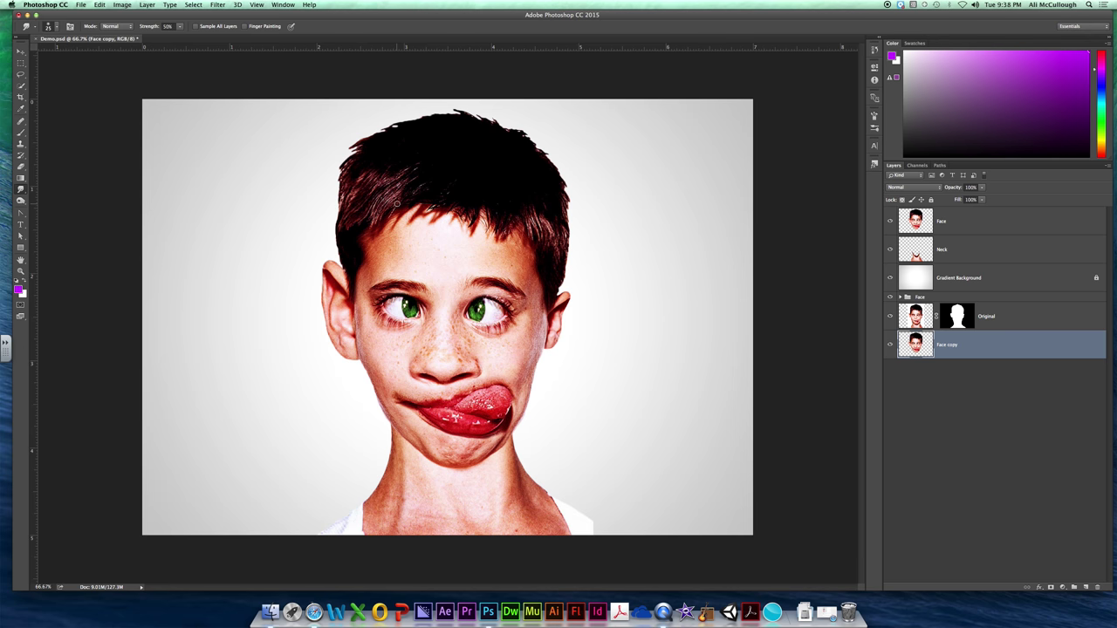
{"action": "left_click", "coordinate": [917, 225]}
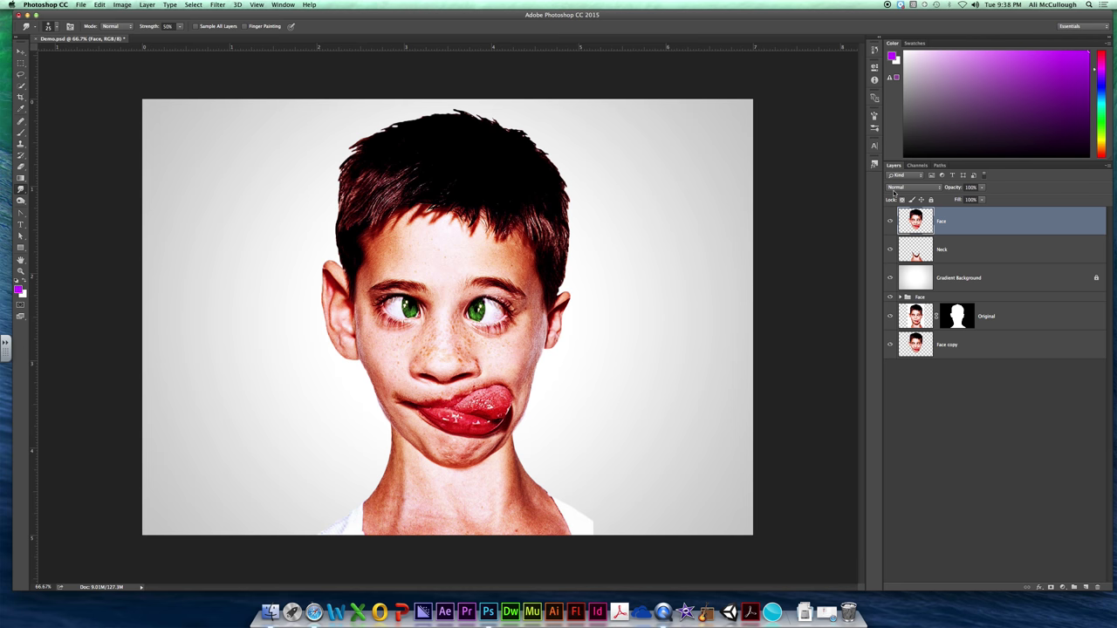
Activate the Smudge tool for work on the Face layer.
{"action": "right_click", "coordinate": [24, 191]}
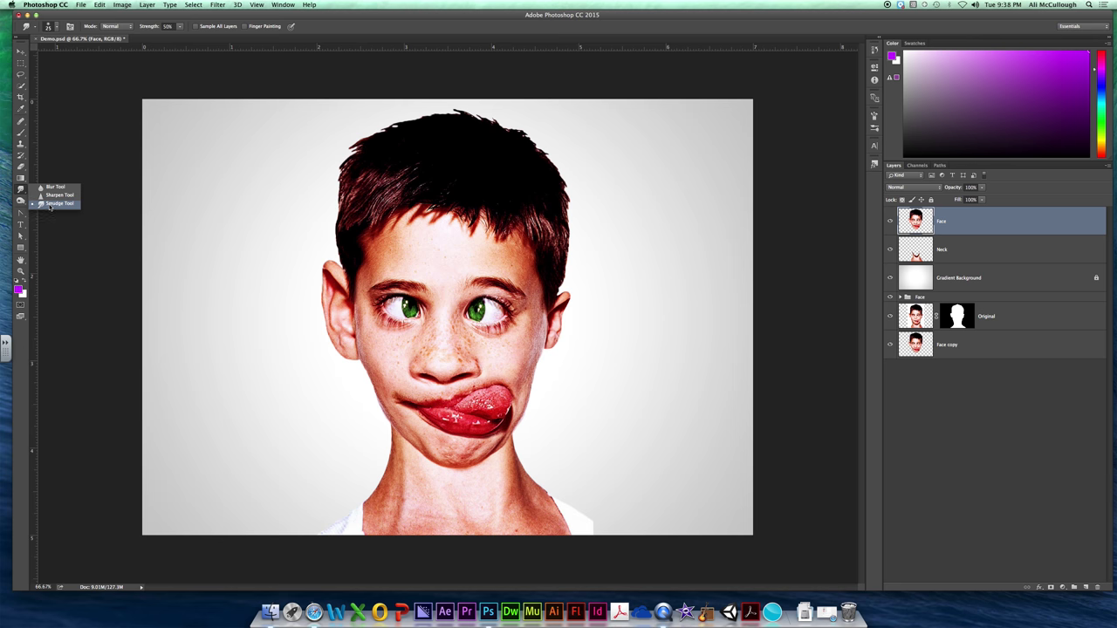
{"action": "left_click", "coordinate": [19, 178]}
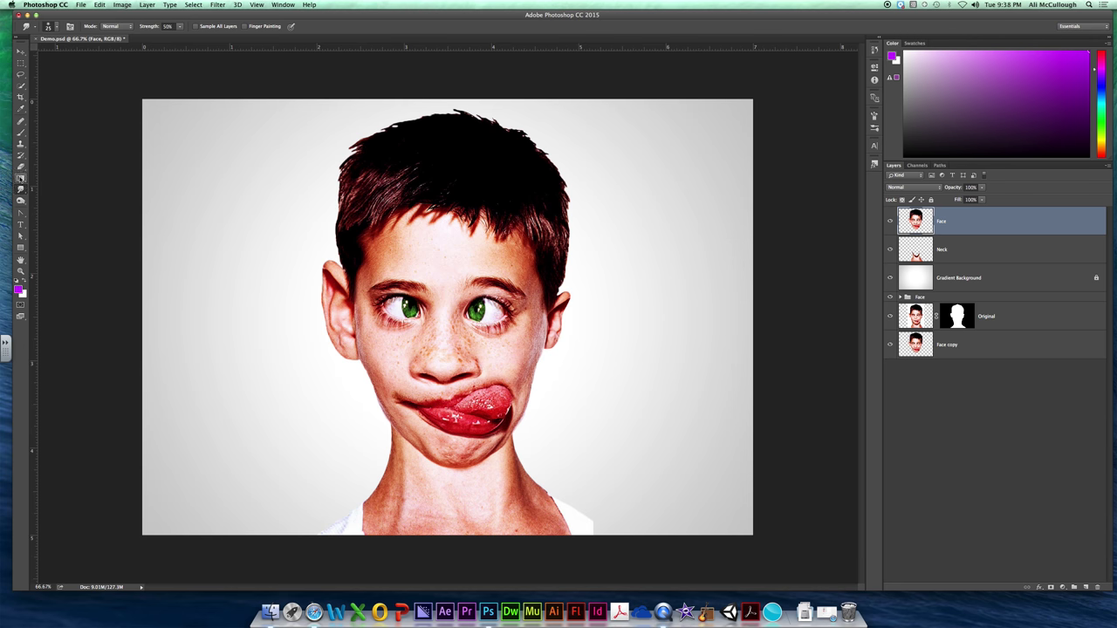
{"action": "left_click", "coordinate": [21, 178]}
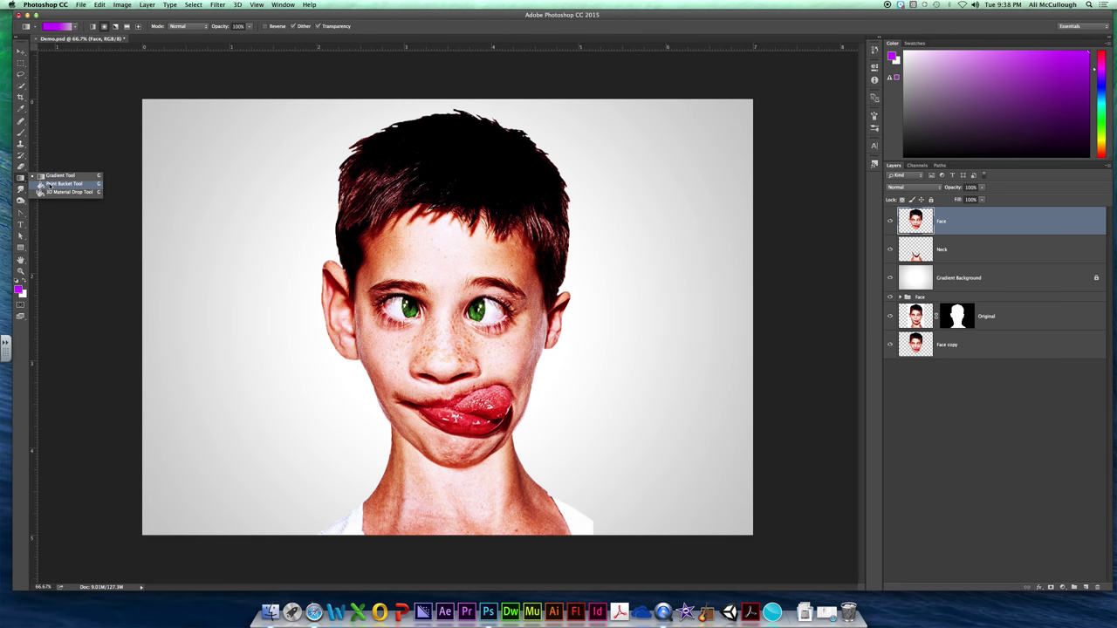
{"action": "left_click", "coordinate": [21, 189]}
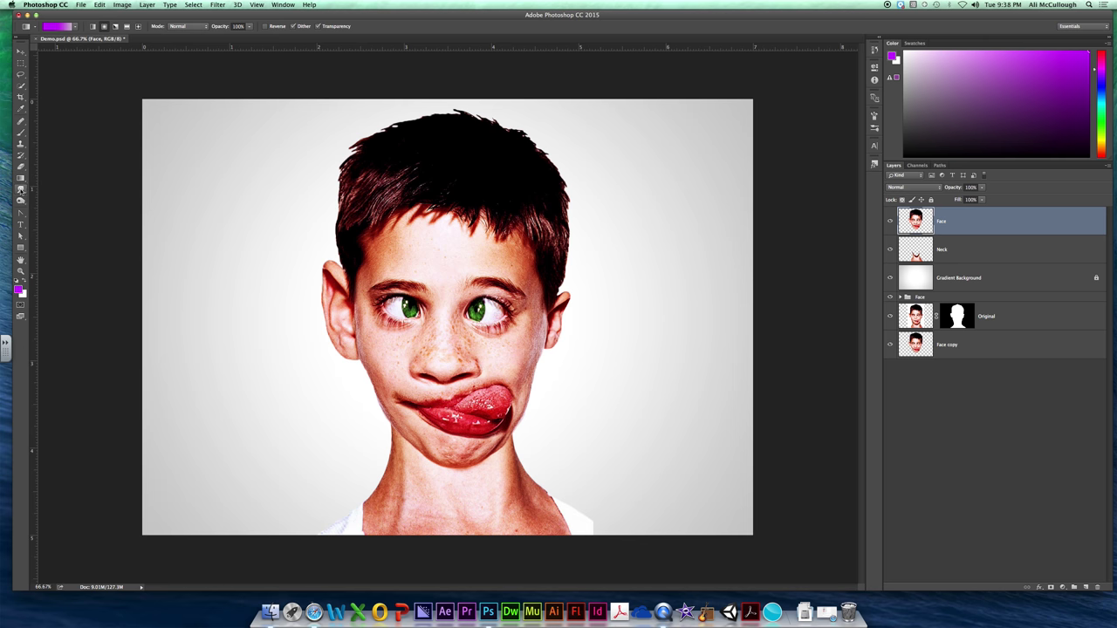
{"action": "left_click_drag", "start_coordinate": [21, 190], "coordinate": [48, 207]}
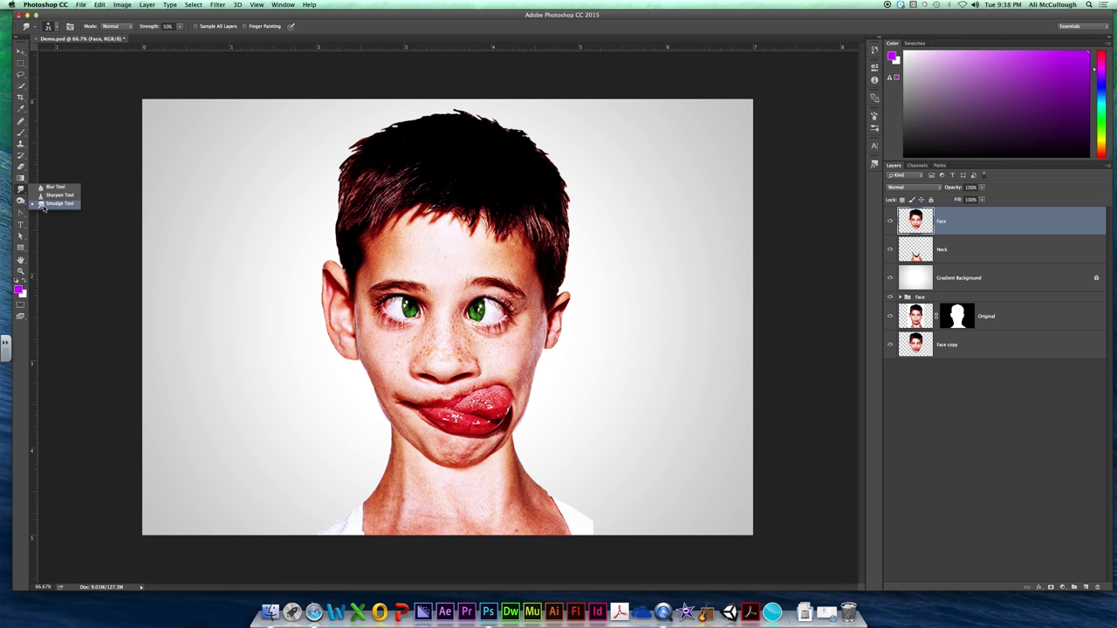
{"action": "left_click", "coordinate": [45, 206]}
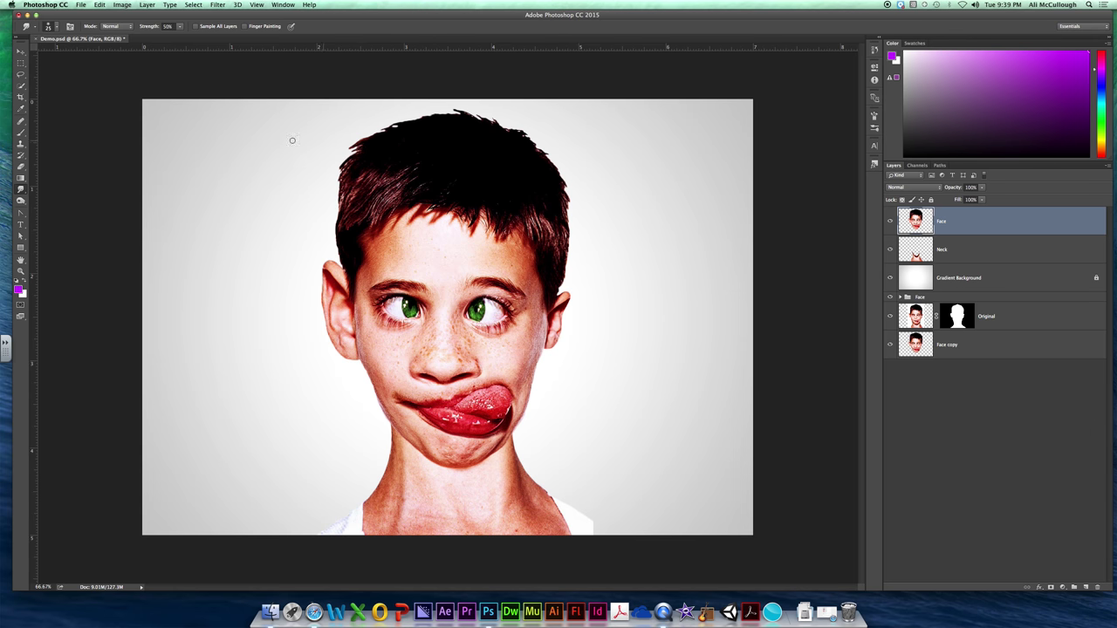
Choose the 39 px spatter brush tip for the Smudge tool.
{"action": "left_click", "coordinate": [56, 26]}
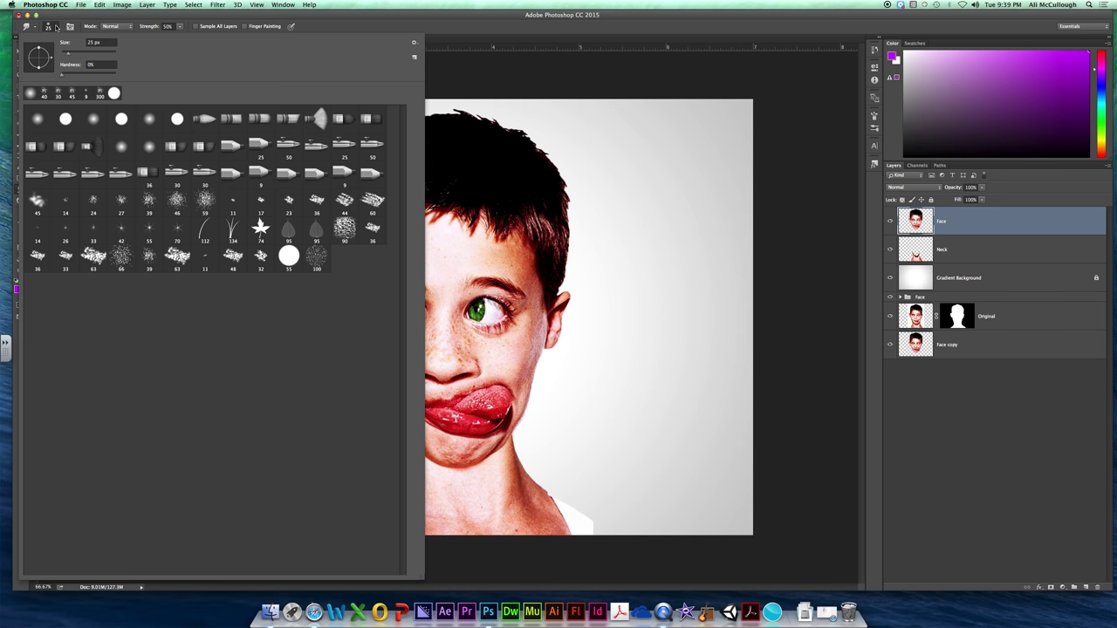
{"action": "left_click", "coordinate": [56, 26]}
{"action": "left_click", "coordinate": [56, 26]}
{"action": "left_click", "coordinate": [56, 26]}
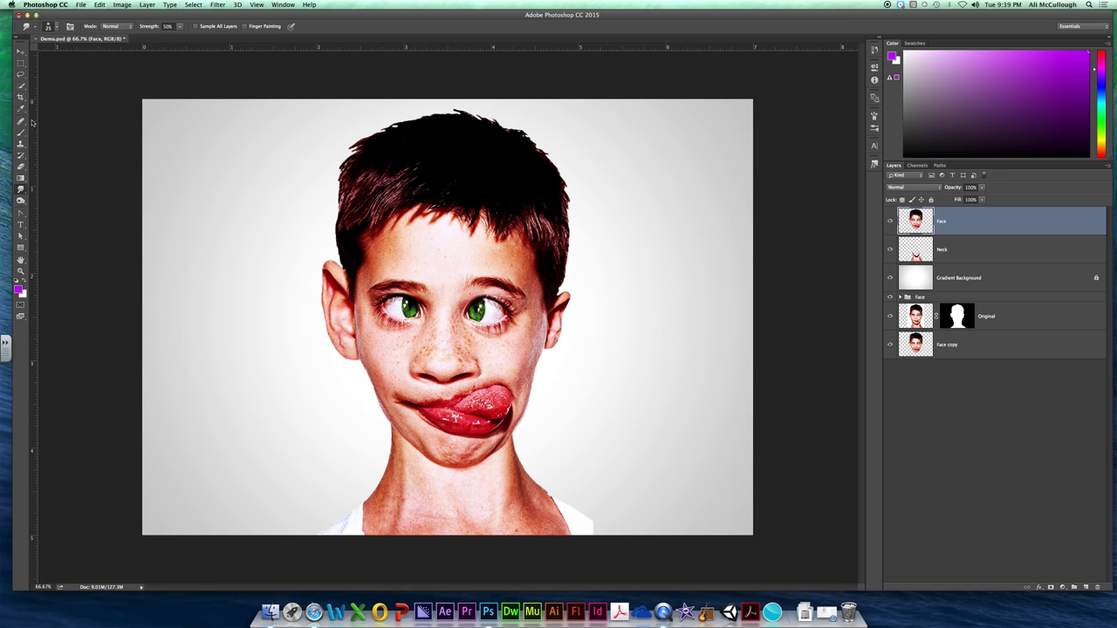
{"action": "left_click", "coordinate": [54, 27]}
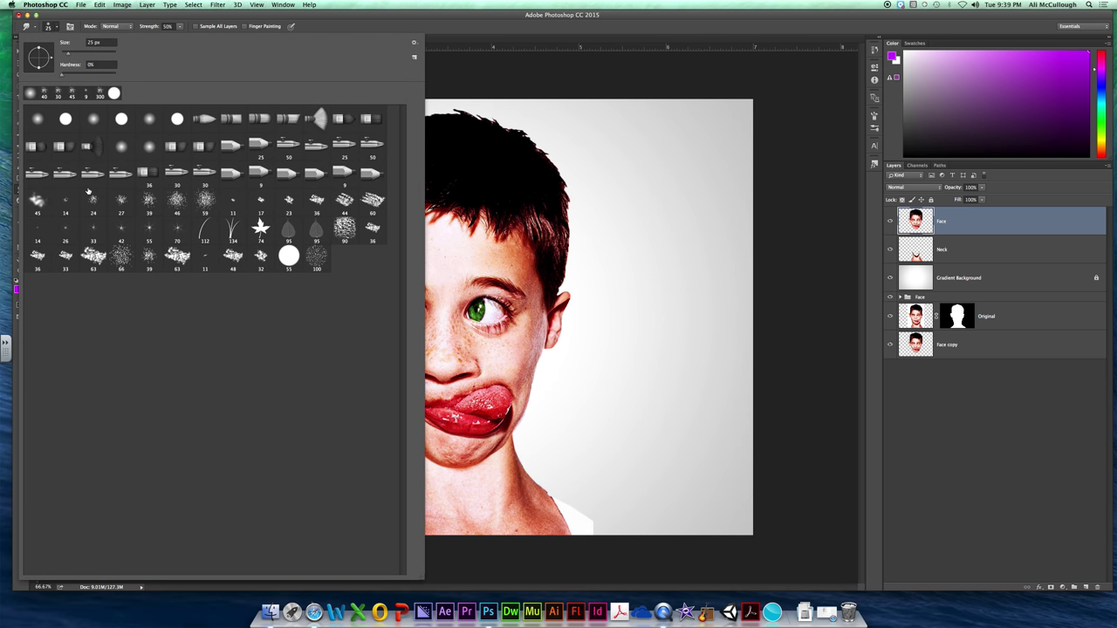
{"action": "left_click_drag", "start_coordinate": [68, 202], "coordinate": [216, 199]}
{"action": "left_click", "coordinate": [149, 201]}
{"action": "left_click", "coordinate": [177, 203]}
{"action": "left_click", "coordinate": [153, 203]}
{"action": "left_click", "coordinate": [234, 15]}
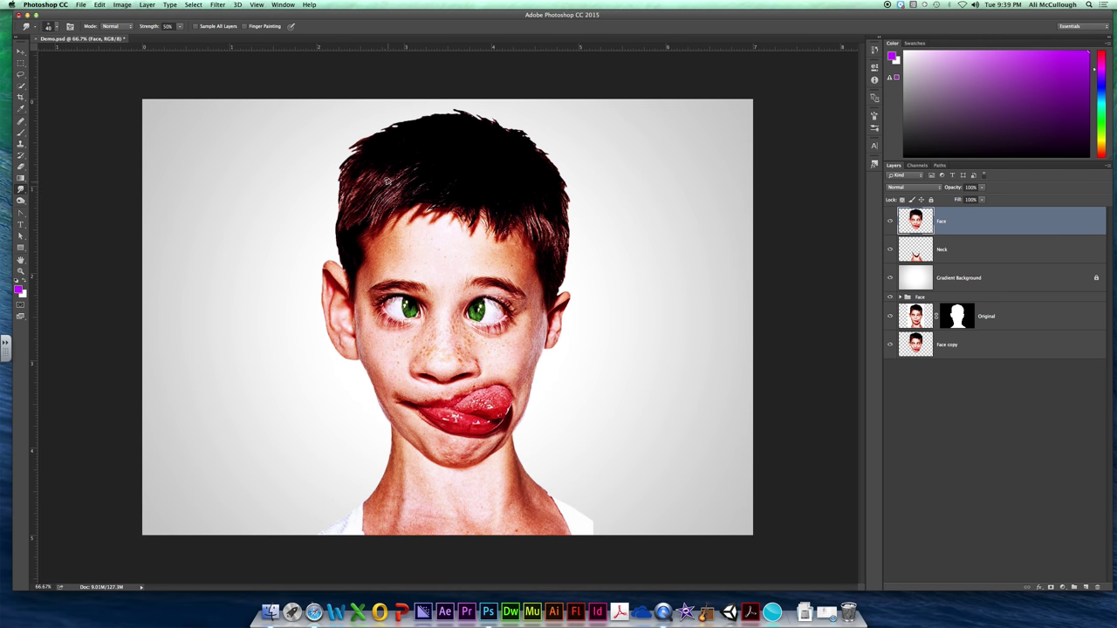
Try a smudge stroke from the hair down over the forehead with a 300 px brush and undo it.
{"action": "key", "text": "bracketleft"}
{"action": "key", "text": "bracketleft"}
{"action": "key", "text": "bracketleft"}
{"action": "key", "text": "bracketright"}
{"action": "key", "text": "bracketright"}
{"action": "key", "text": "bracketright"}
{"action": "key", "text": "bracketright"}
{"action": "key", "text": "bracketright"}
{"action": "key", "text": "bracketright"}
{"action": "key", "text": "bracketright"}
{"action": "key", "text": "bracketright"}
{"action": "key", "text": "bracketright"}
{"action": "key", "text": "bracketright"}
{"action": "key", "text": "bracketright"}
{"action": "left_click_drag", "start_coordinate": [447, 165], "coordinate": [367, 262]}
{"action": "key", "text": "super+z"}
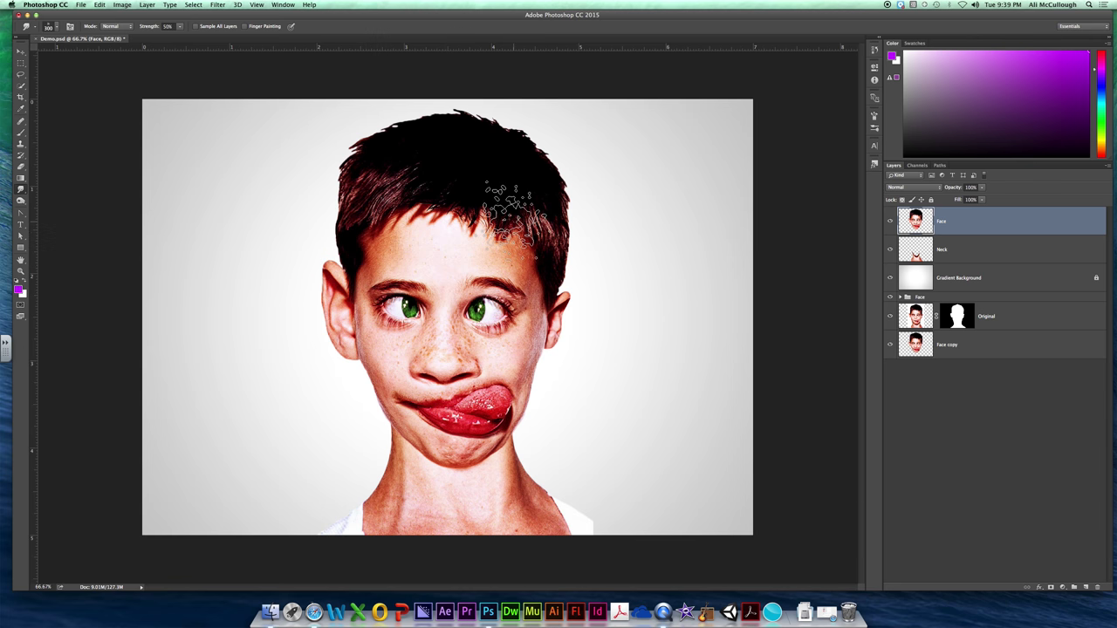
{"action": "key", "text": "p"}
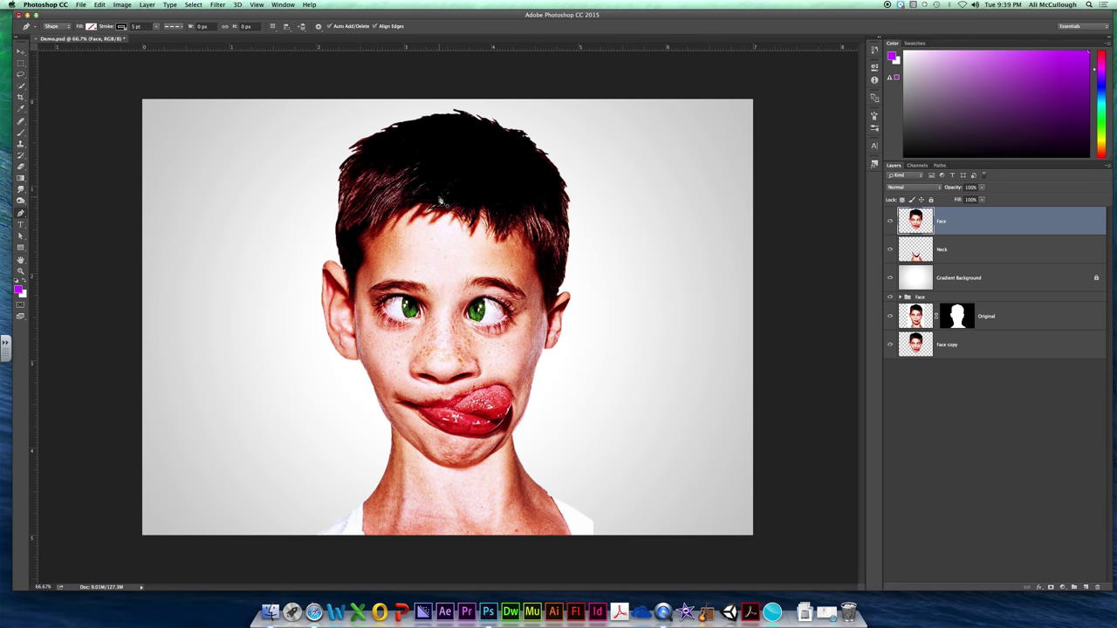
{"action": "left_click", "coordinate": [20, 189]}
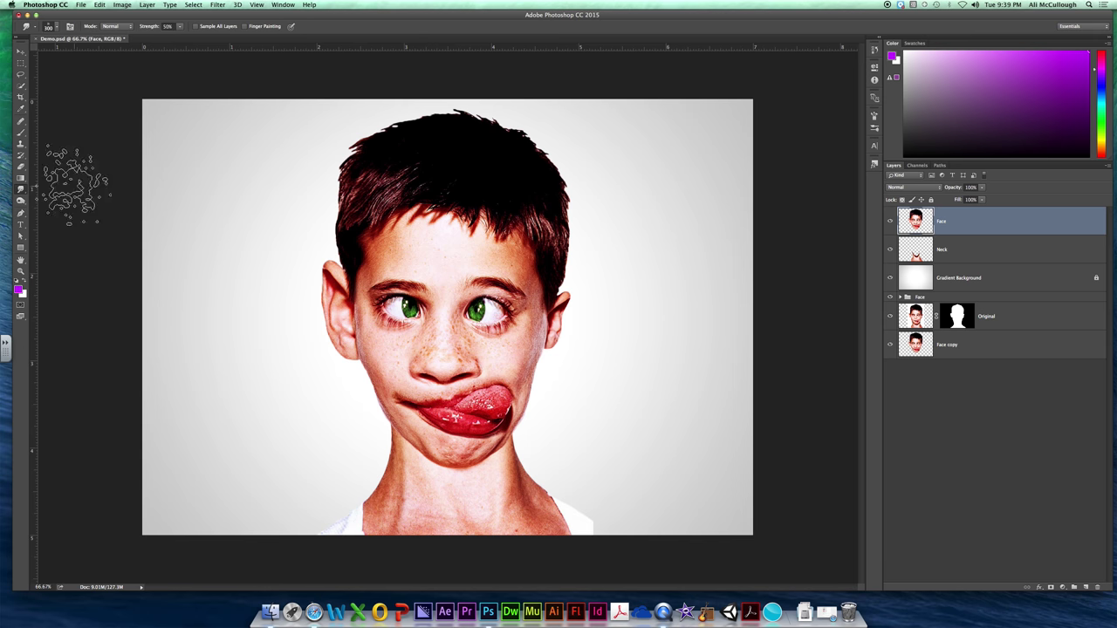
Set the smudge brush size to 45 px and pull the hair strands outward along the right edge of the head.
{"action": "key", "text": "bracketleft"}
{"action": "key", "text": "bracketleft"}
{"action": "key", "text": "bracketleft"}
{"action": "key", "text": "bracketleft"}
{"action": "key", "text": "bracketleft"}
{"action": "key", "text": "bracketleft"}
{"action": "key", "text": "bracketleft"}
{"action": "key", "text": "bracketleft"}
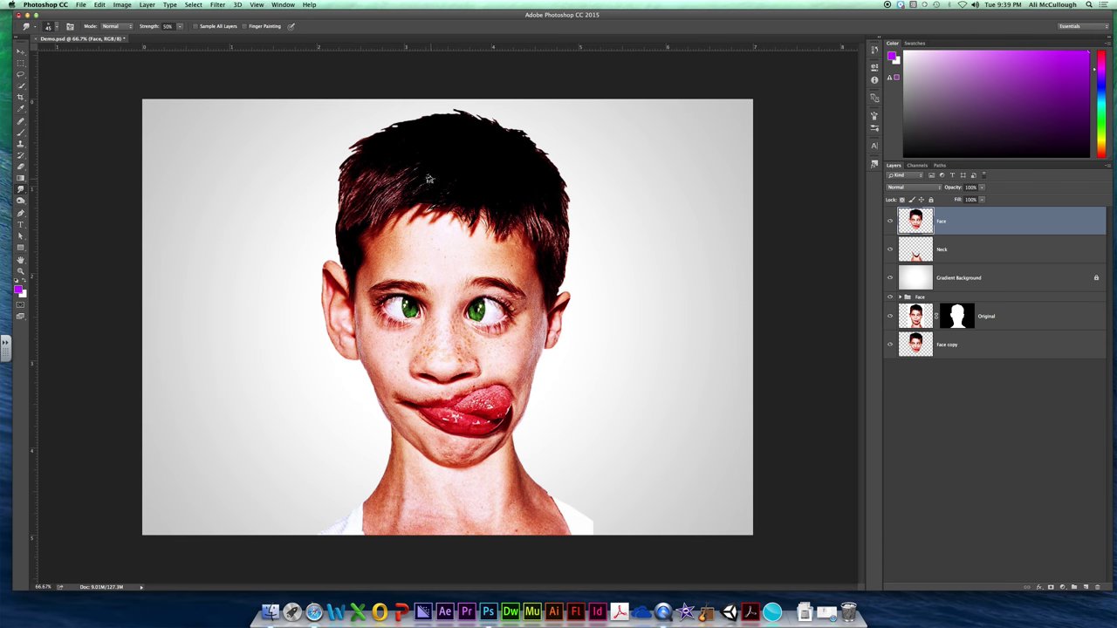
{"action": "key", "text": "bracketleft"}
{"action": "key", "text": "bracketright"}
{"action": "key", "text": "bracketright"}
{"action": "key", "text": "bracketright"}
{"action": "key", "text": "bracketright"}
{"action": "key", "text": "bracketright"}
{"action": "key", "text": "bracketright"}
{"action": "key", "text": "bracketleft"}
{"action": "key", "text": "bracketleft"}
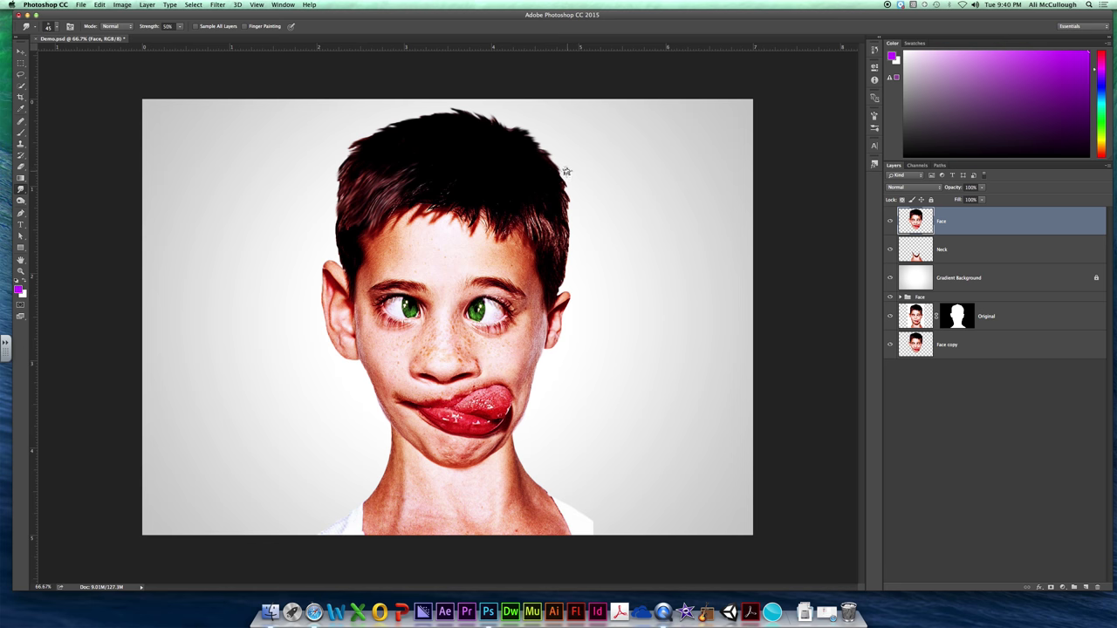
{"action": "left_click_drag", "start_coordinate": [552, 171], "coordinate": [575, 188]}
{"action": "left_click_drag", "start_coordinate": [559, 206], "coordinate": [575, 234]}
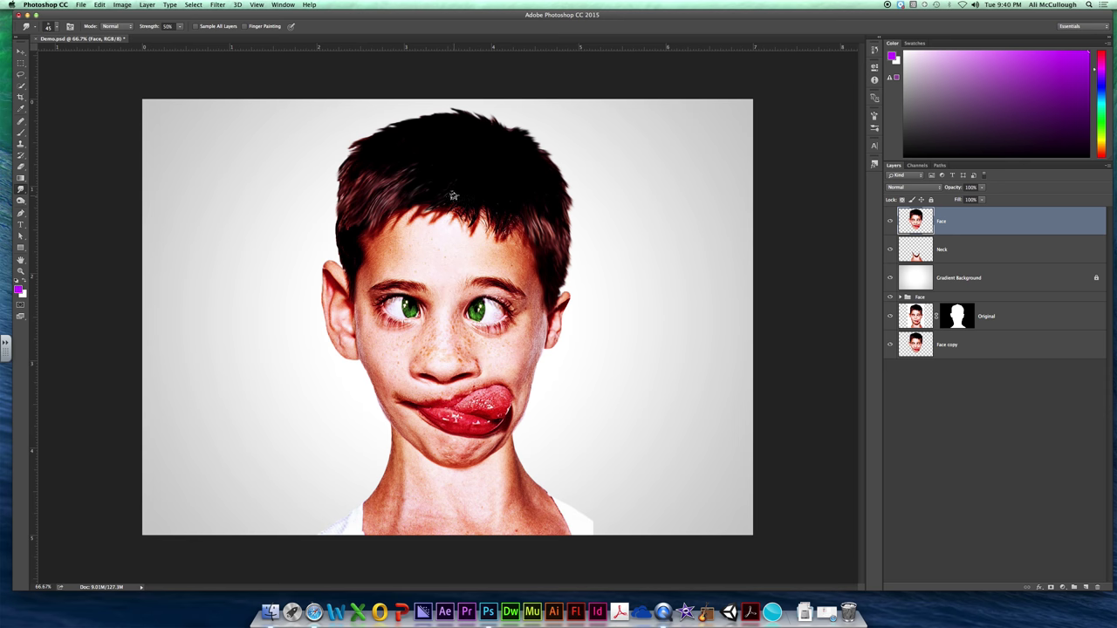
Try a smudge stroke from the left-hand eye down the cheek and undo it.
{"action": "left_click_drag", "start_coordinate": [414, 305], "coordinate": [401, 359]}
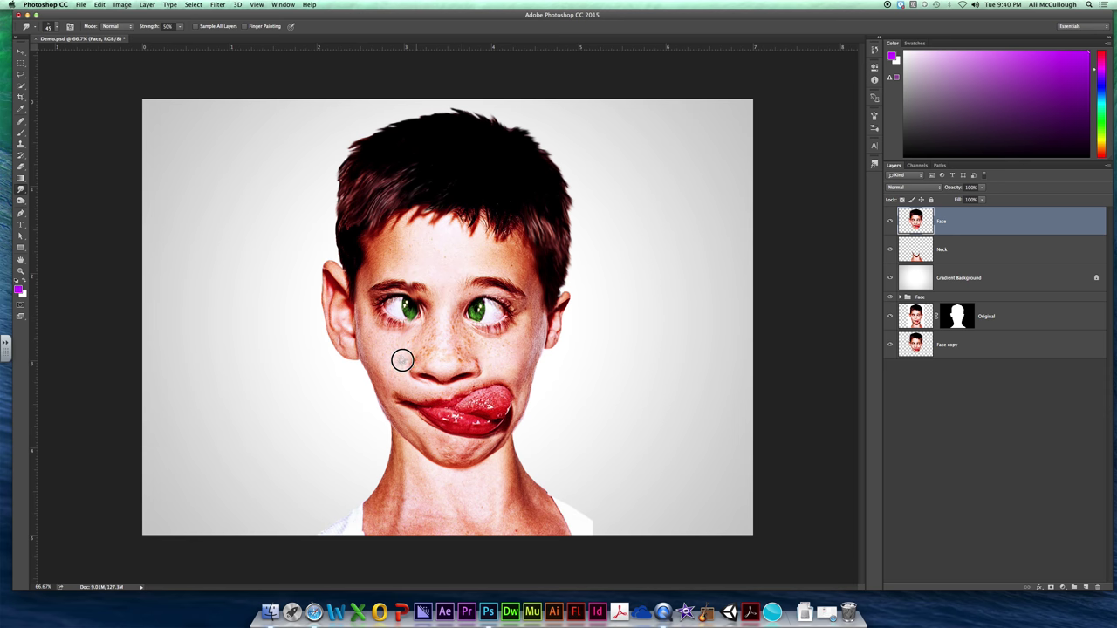
{"action": "key", "text": "super+z"}
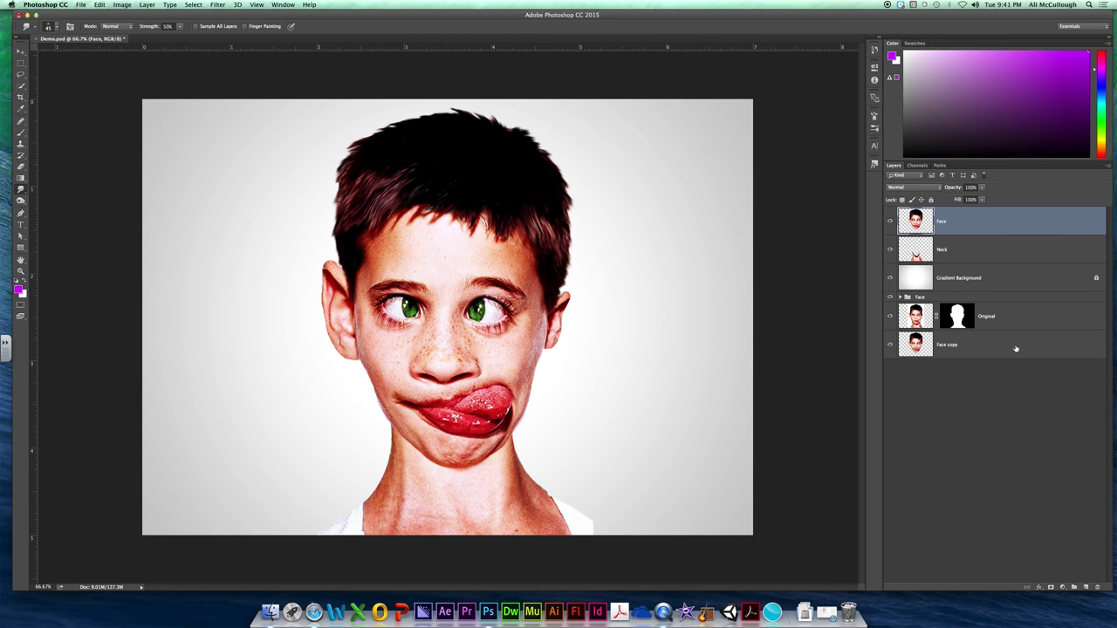
Compare the smudged hair with the untouched Face copy by toggling it above Face, and return the hidden copy beneath all layers.
{"action": "left_click_drag", "start_coordinate": [988, 346], "coordinate": [955, 209]}
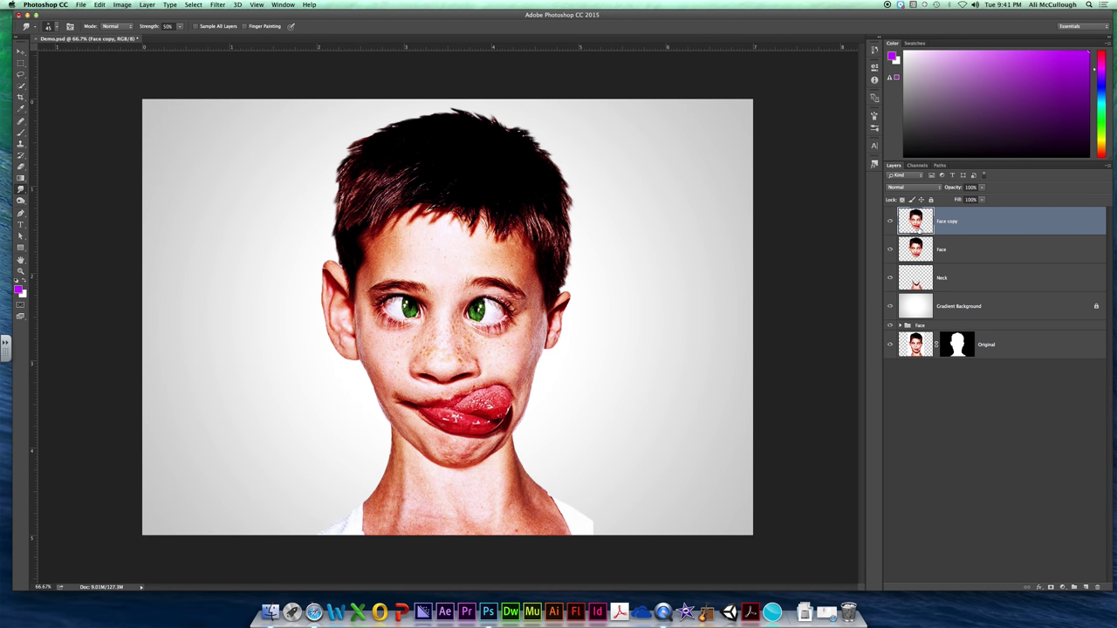
{"action": "left_click", "coordinate": [889, 222]}
{"action": "left_click", "coordinate": [889, 221]}
{"action": "left_click", "coordinate": [890, 220]}
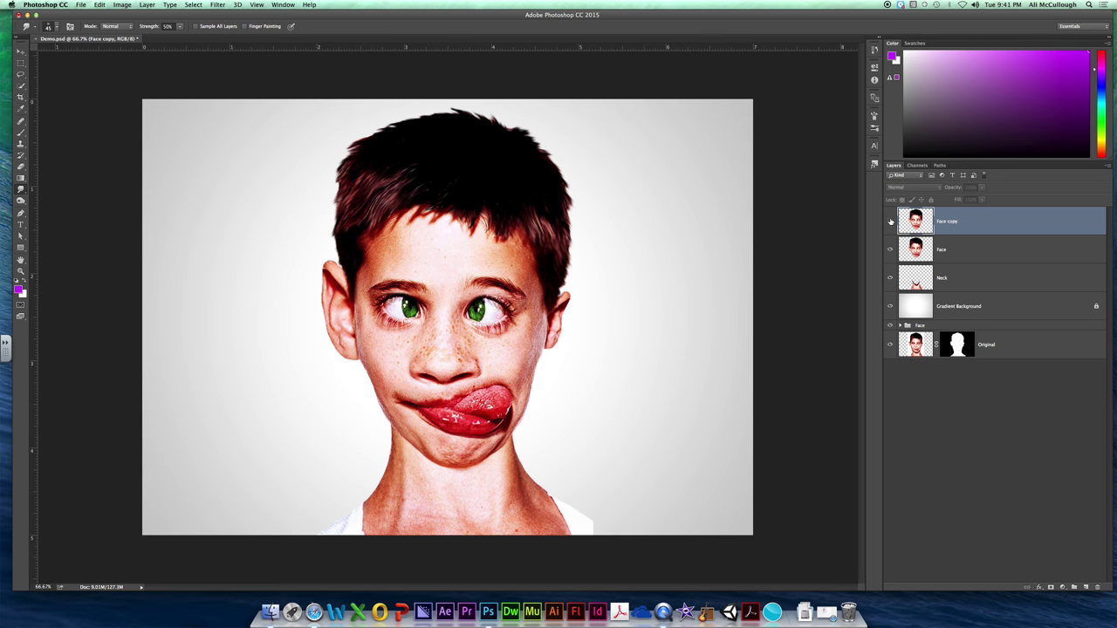
{"action": "left_click", "coordinate": [889, 220]}
{"action": "left_click", "coordinate": [890, 221]}
{"action": "left_click", "coordinate": [889, 220]}
{"action": "left_click", "coordinate": [889, 220]}
{"action": "left_click_drag", "start_coordinate": [969, 225], "coordinate": [987, 352]}
{"action": "left_click", "coordinate": [956, 225]}
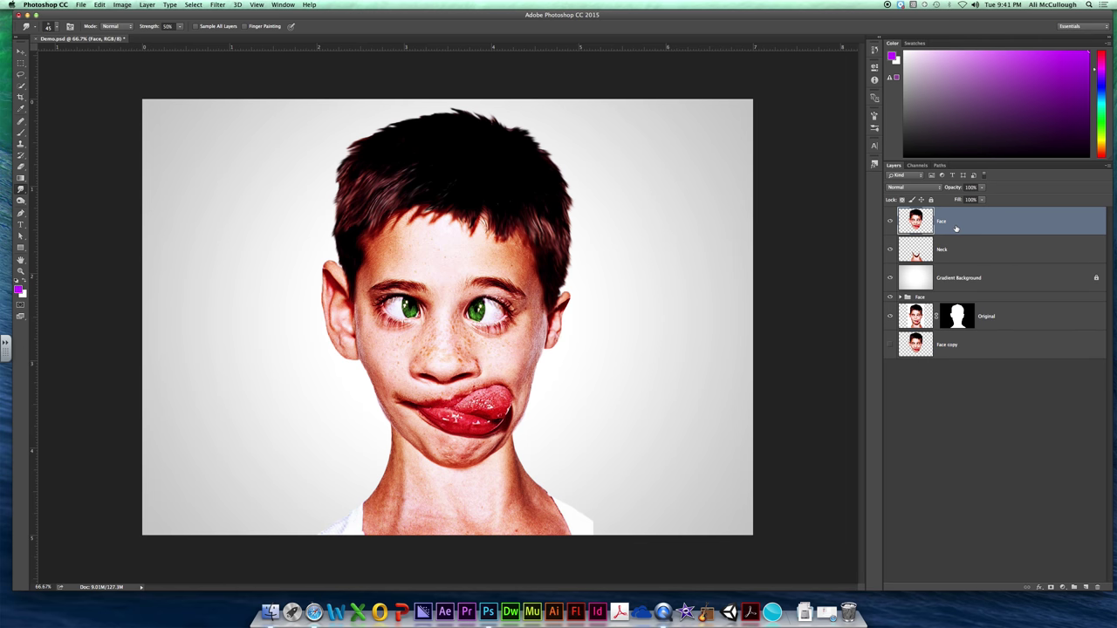
Smudge both eyebrows outward from the nose along their hair direction, with the brush at 40 px.
{"action": "key", "text": "super+plus"}
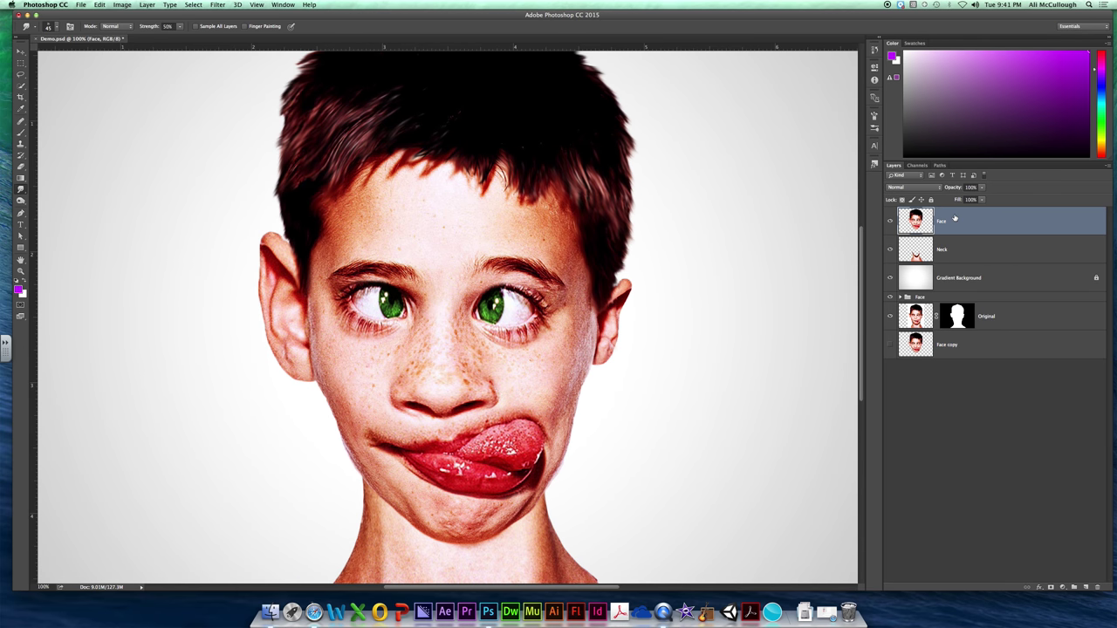
{"action": "key", "text": "super+plus"}
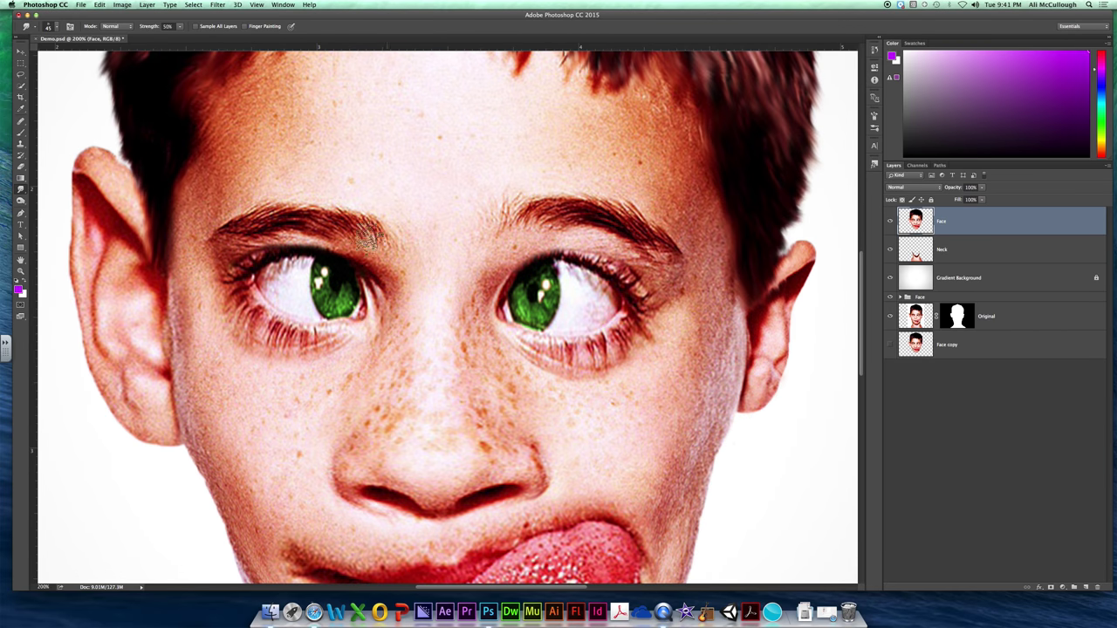
{"action": "mouse_move", "coordinate": [352, 226]}
{"action": "left_mouse_down"}
{"action": "mouse_move", "coordinate": [384, 216]}
{"action": "mouse_move", "coordinate": [367, 225]}
{"action": "mouse_move", "coordinate": [385, 240]}
{"action": "mouse_move", "coordinate": [352, 219]}
{"action": "mouse_move", "coordinate": [287, 212]}
{"action": "mouse_move", "coordinate": [228, 233]}
{"action": "left_mouse_up"}
{"action": "mouse_move", "coordinate": [356, 230]}
{"action": "left_mouse_down"}
{"action": "mouse_move", "coordinate": [316, 212]}
{"action": "mouse_move", "coordinate": [262, 219]}
{"action": "mouse_move", "coordinate": [212, 250]}
{"action": "left_mouse_up"}
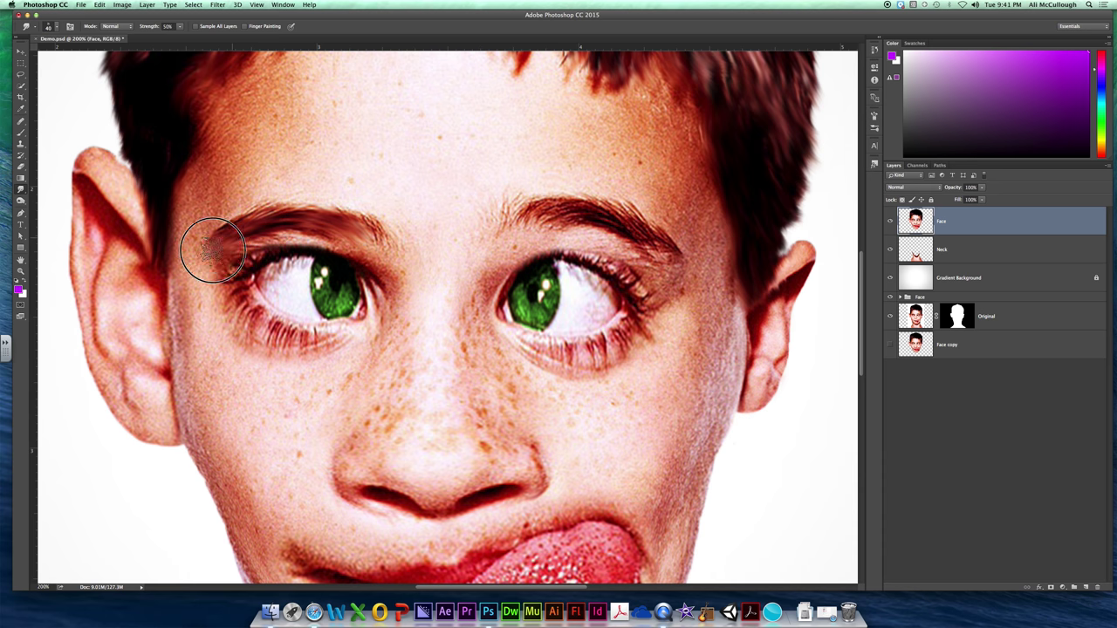
{"action": "mouse_move", "coordinate": [526, 216]}
{"action": "left_mouse_down"}
{"action": "mouse_move", "coordinate": [553, 204]}
{"action": "mouse_move", "coordinate": [613, 215]}
{"action": "mouse_move", "coordinate": [673, 252]}
{"action": "mouse_move", "coordinate": [703, 256]}
{"action": "left_mouse_up"}
{"action": "key", "text": "super+0"}
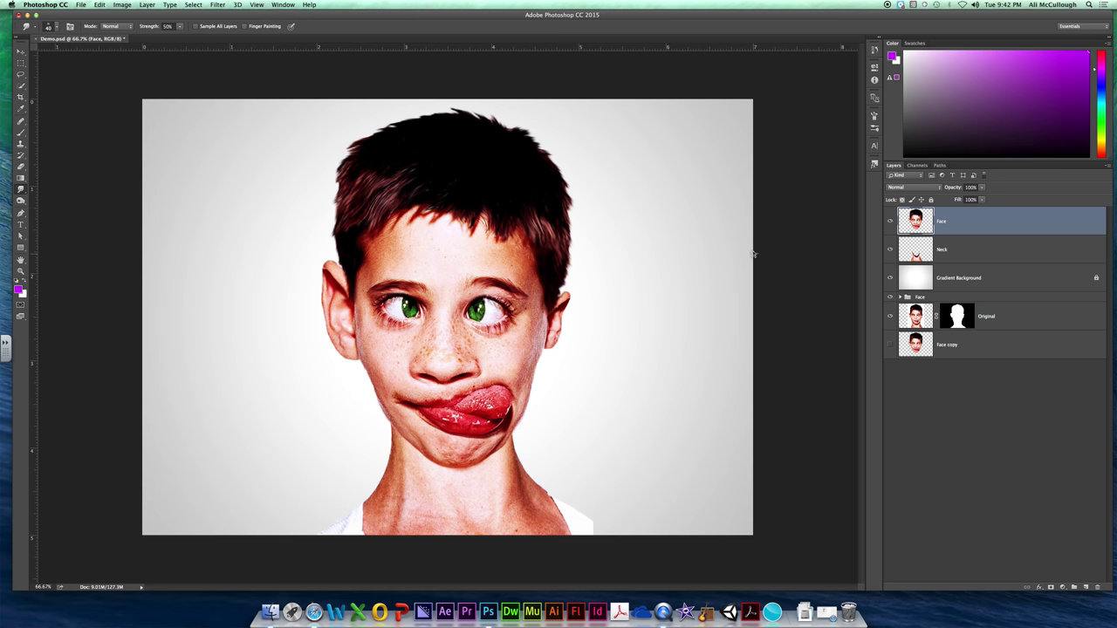
Refine the hairs of the left-hand eyebrow with short smudge strokes using a 15 px brush.
{"action": "key", "text": "super+equal"}
{"action": "key", "text": "super+equal"}
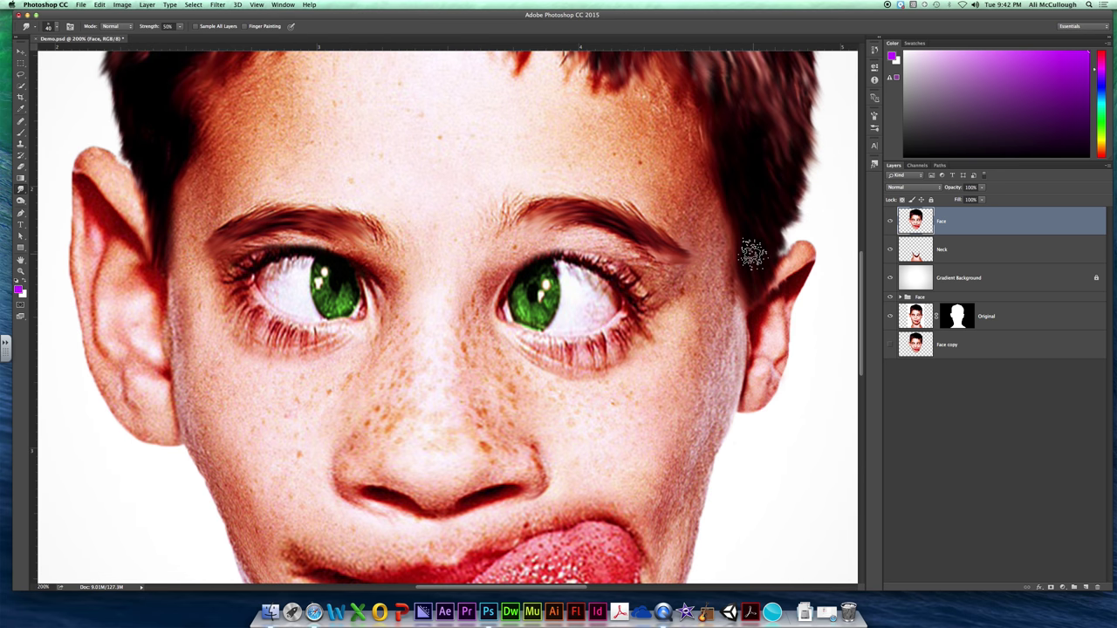
{"action": "key", "text": "super+minus"}
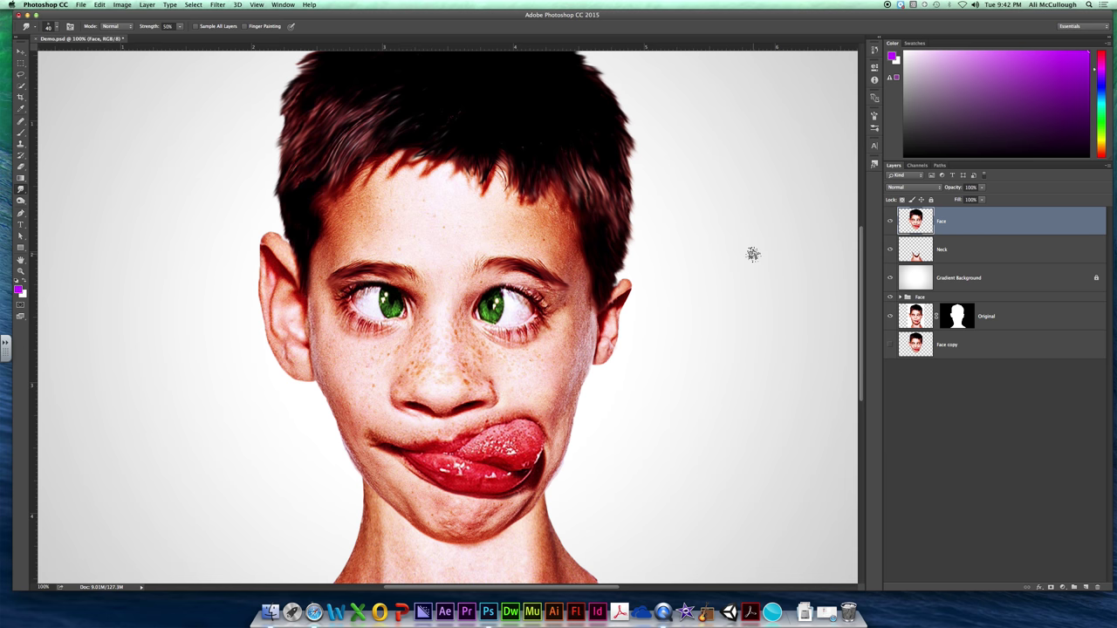
{"action": "key", "text": "super+equal"}
{"action": "key", "text": "super+equal"}
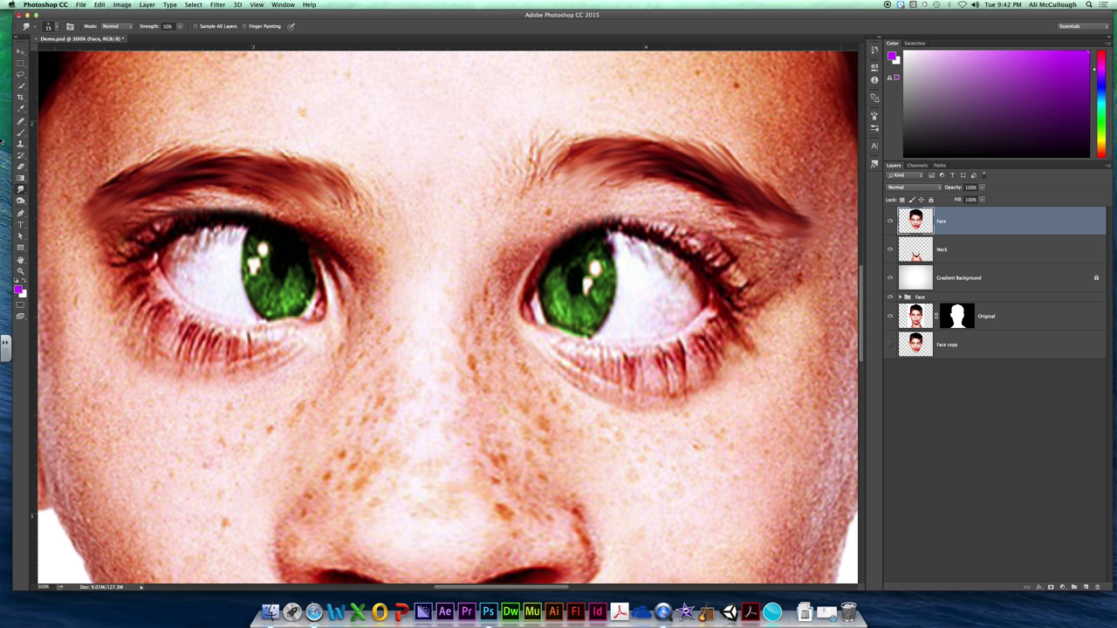
{"action": "left_click_drag", "start_coordinate": [136, 171], "coordinate": [123, 178]}
{"action": "left_click_drag", "start_coordinate": [254, 193], "coordinate": [239, 188]}
{"action": "key", "text": "super+minus"}
{"action": "key", "text": "super+minus"}
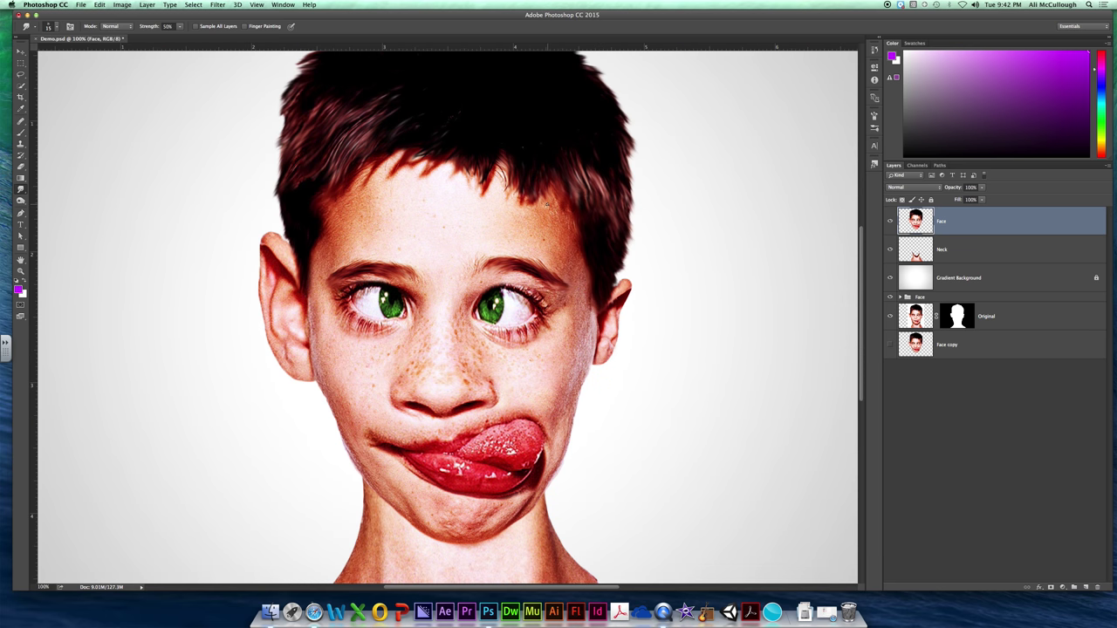
{"action": "key", "text": "super+minus"}
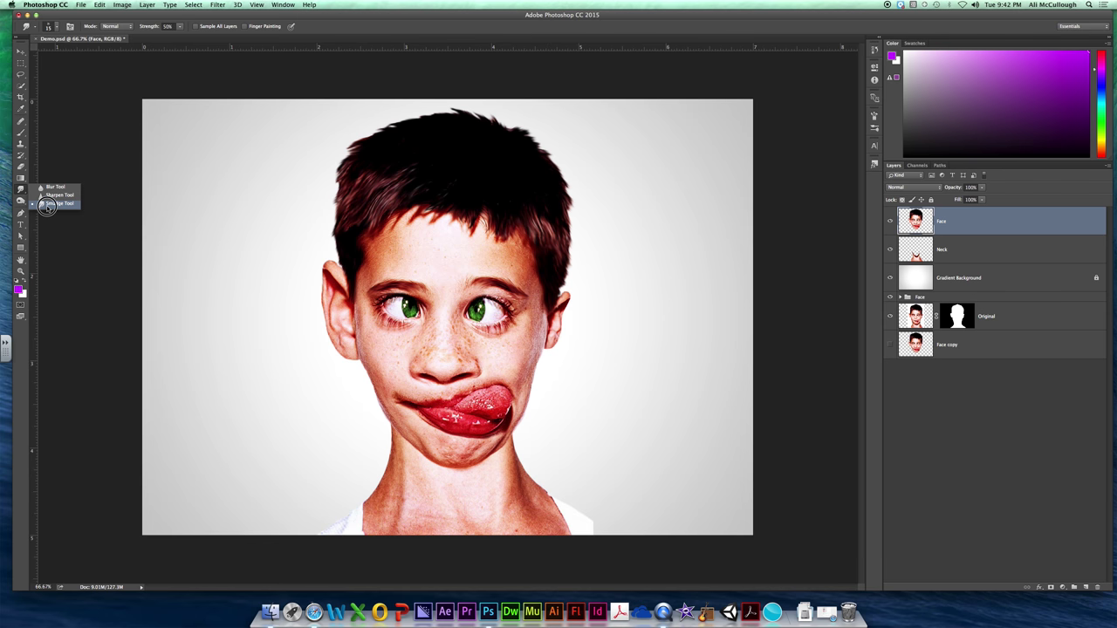
Look through the spatter brush presets for the Smudge tool, trying the 39, 46 and 27 px tips.
{"action": "left_click", "coordinate": [56, 26]}
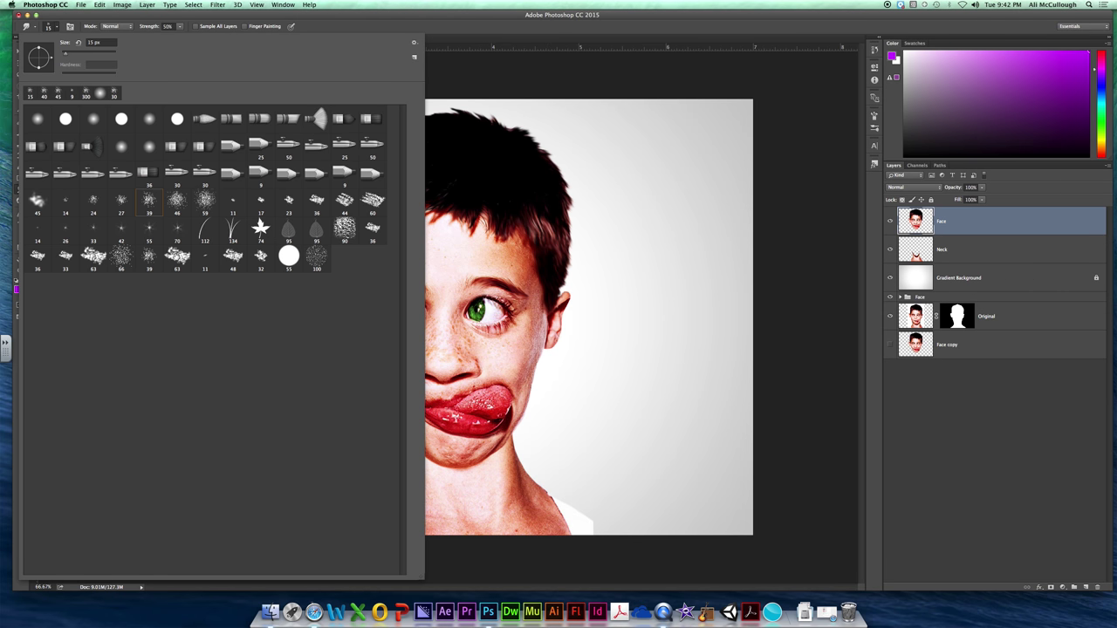
{"action": "left_click", "coordinate": [150, 199]}
{"action": "left_click", "coordinate": [177, 201]}
{"action": "left_click", "coordinate": [120, 204]}
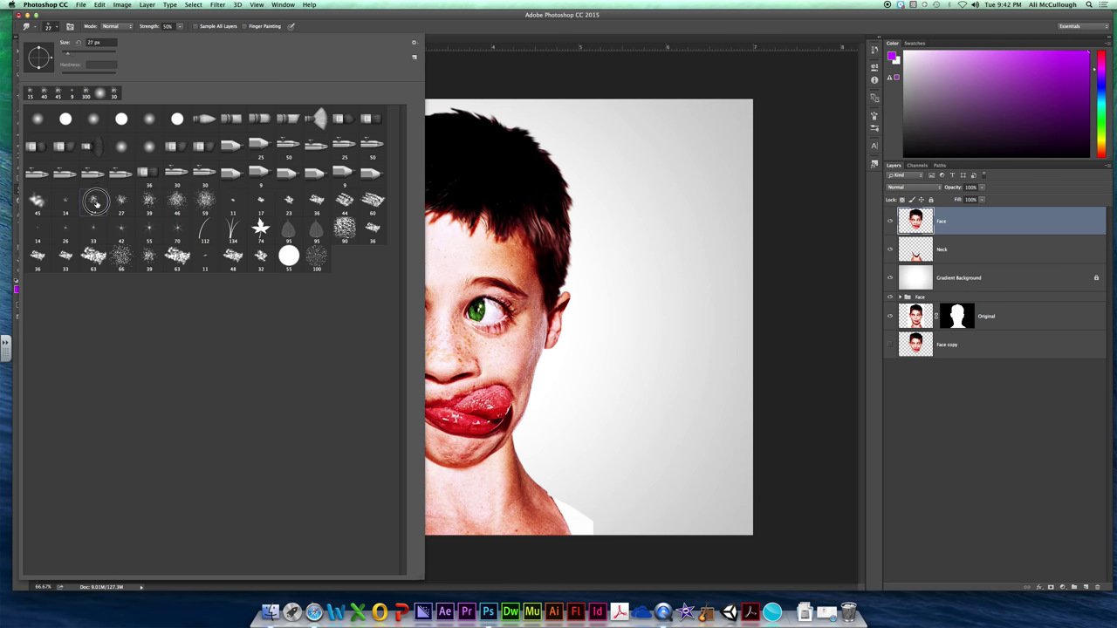
{"action": "left_click", "coordinate": [228, 16]}
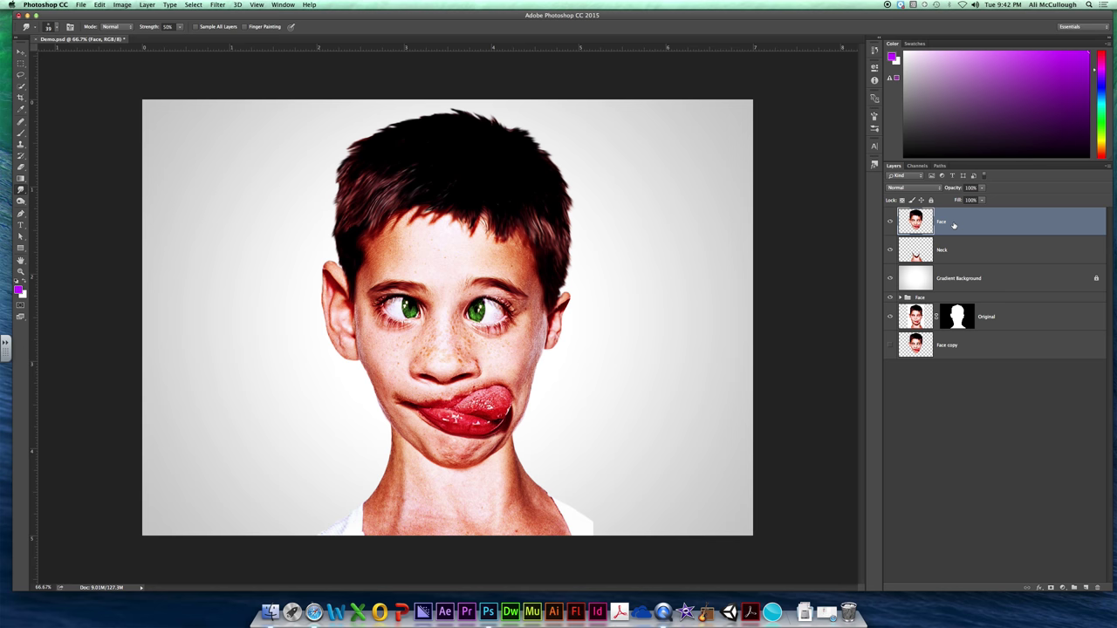
Tilt the Face layer about 9° counterclockwise and enlarge it to about 105% with Free Transform, keeping the chin over the neck.
{"action": "key", "text": "super+minus"}
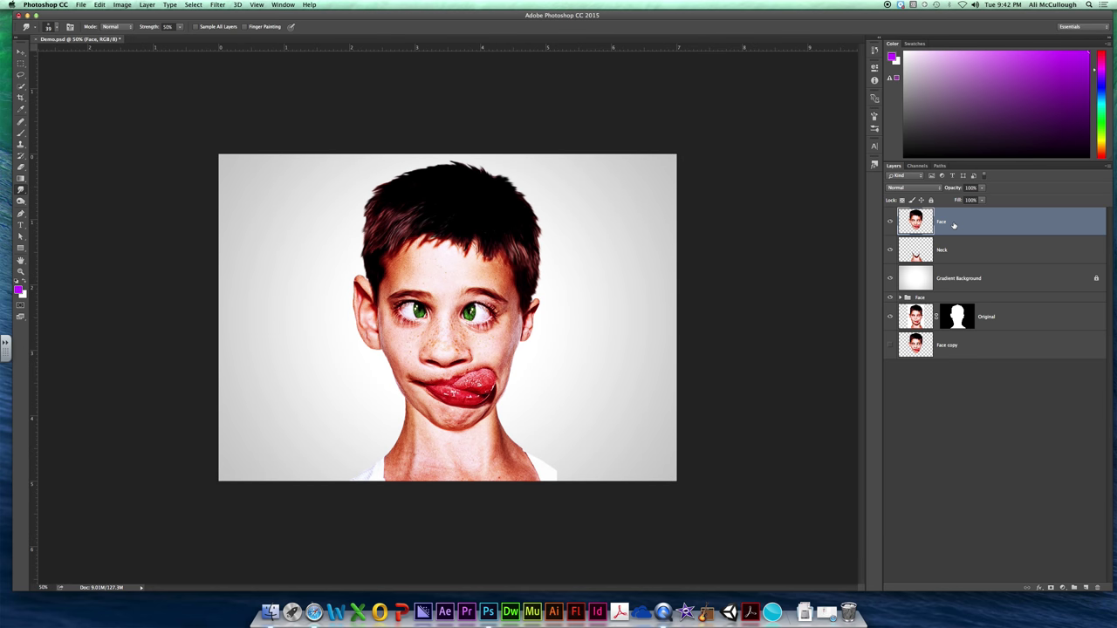
{"action": "left_click", "coordinate": [890, 222]}
{"action": "left_click", "coordinate": [890, 222]}
{"action": "key", "text": "super+t"}
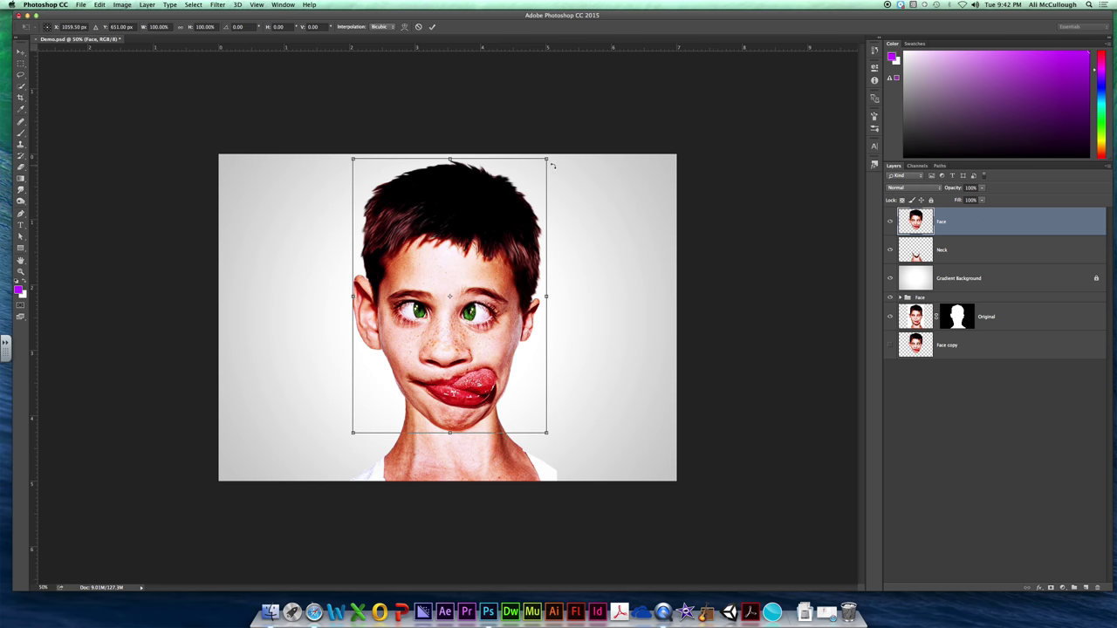
{"action": "left_click_drag", "start_coordinate": [546, 159], "coordinate": [519, 171]}
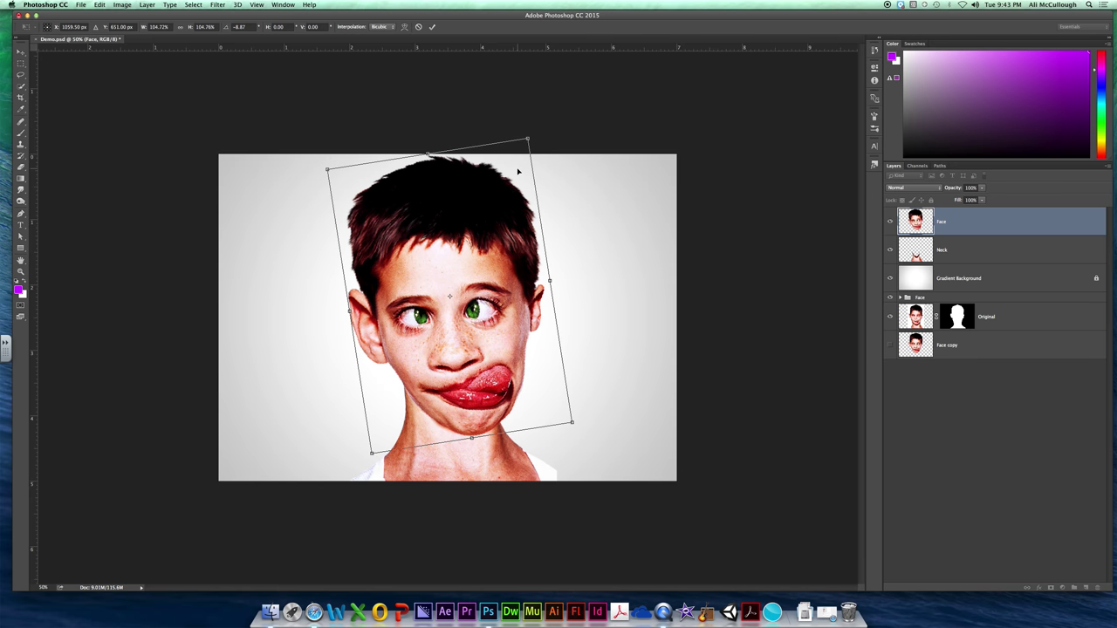
{"action": "key", "text": "Return"}
{"action": "key", "text": "r"}
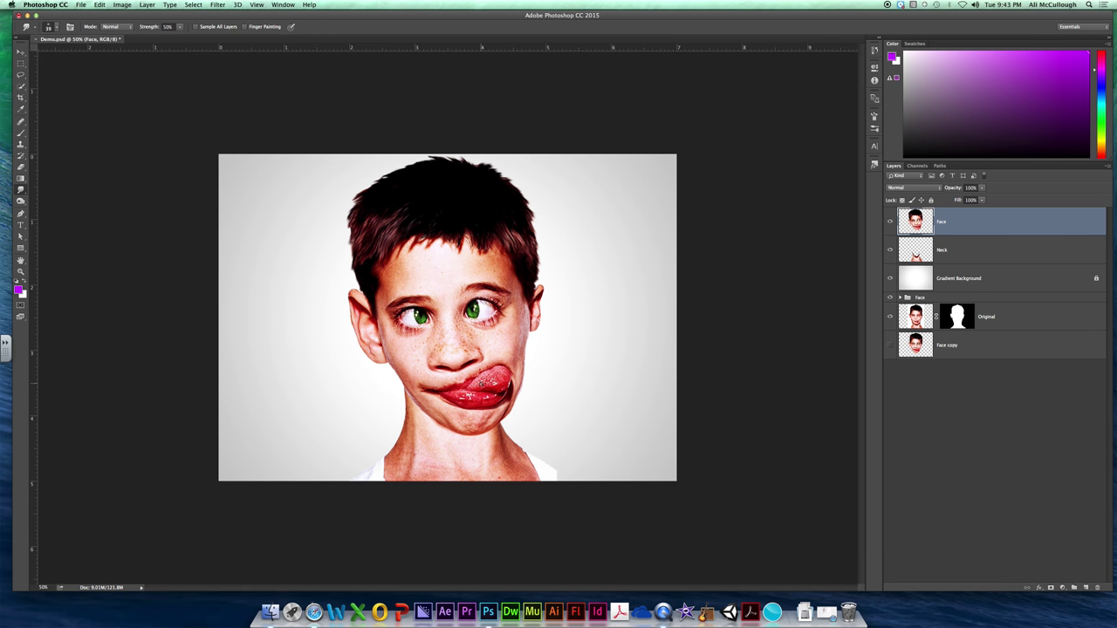